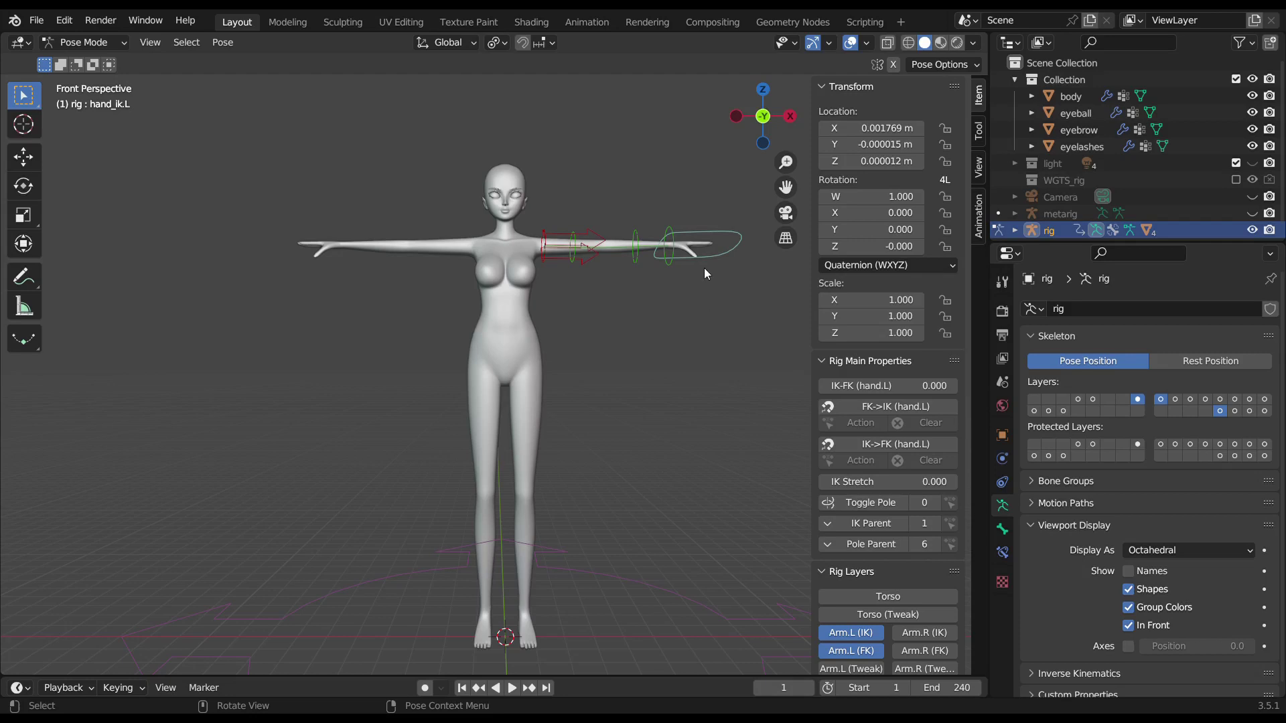
Test the left arm: move hand_ik.L, set IK-FK to 1, rotate upper_arm_fk.L, cancelling each.
key("g")
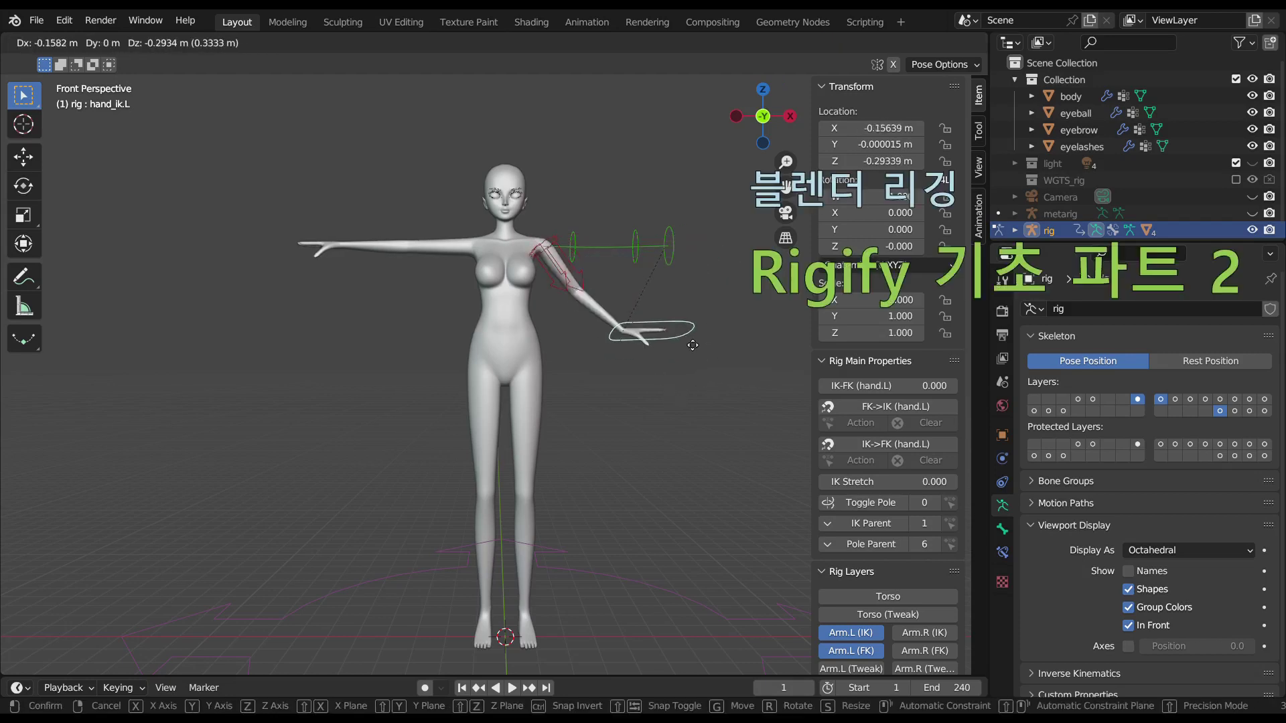
key("Escape")
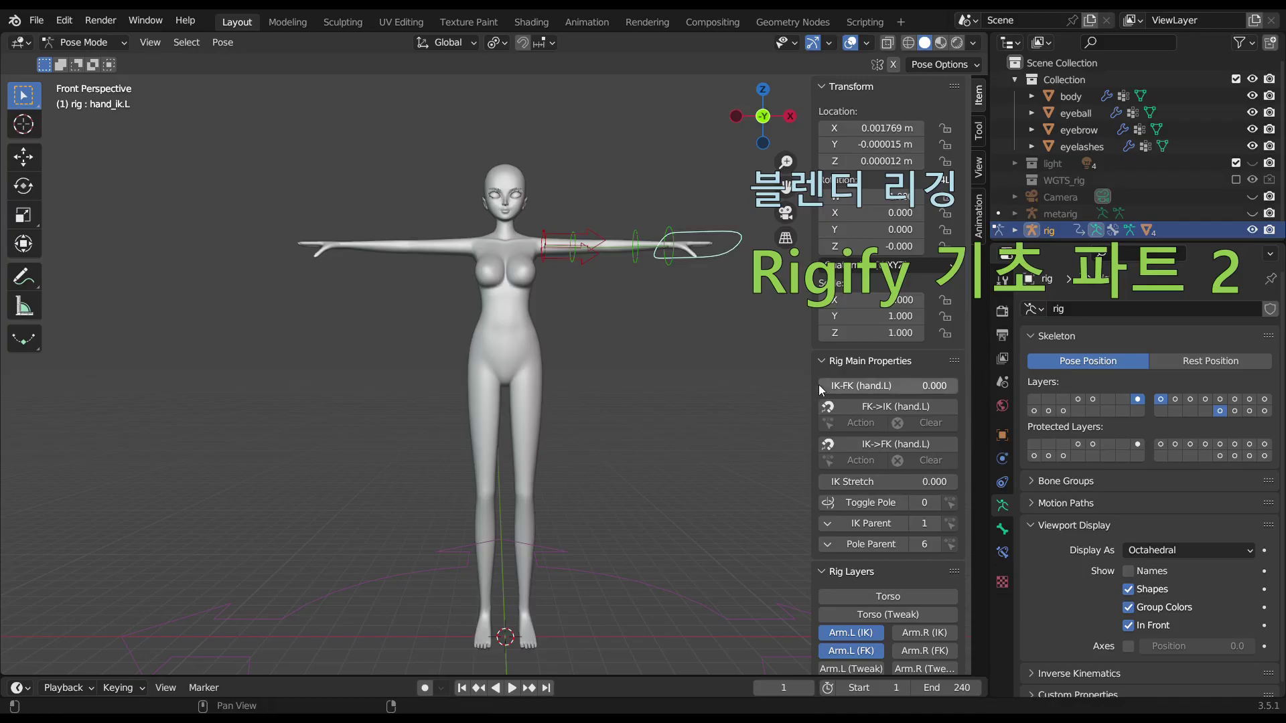
left_click_drag(818, 385, 960, 391)
left_click(570, 259)
key("r")
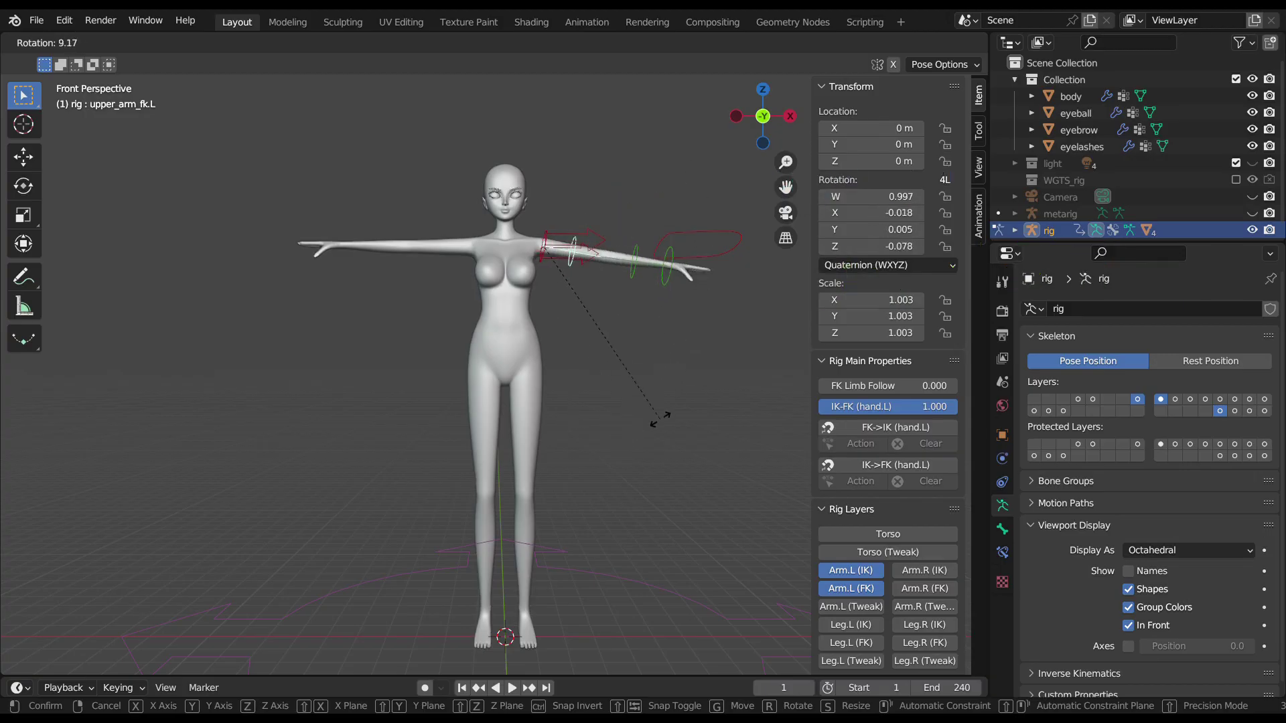
key("Escape")
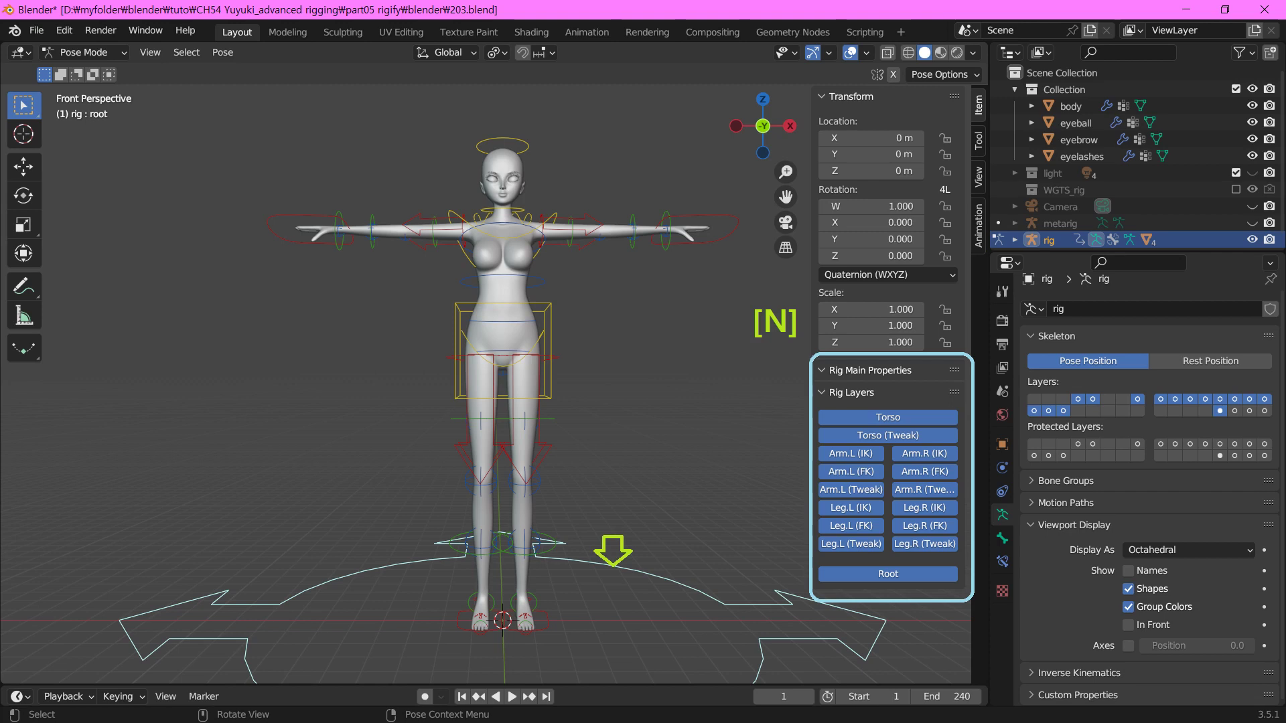
Save the current Blender file with Ctrl+S.
key("ctrl+s")
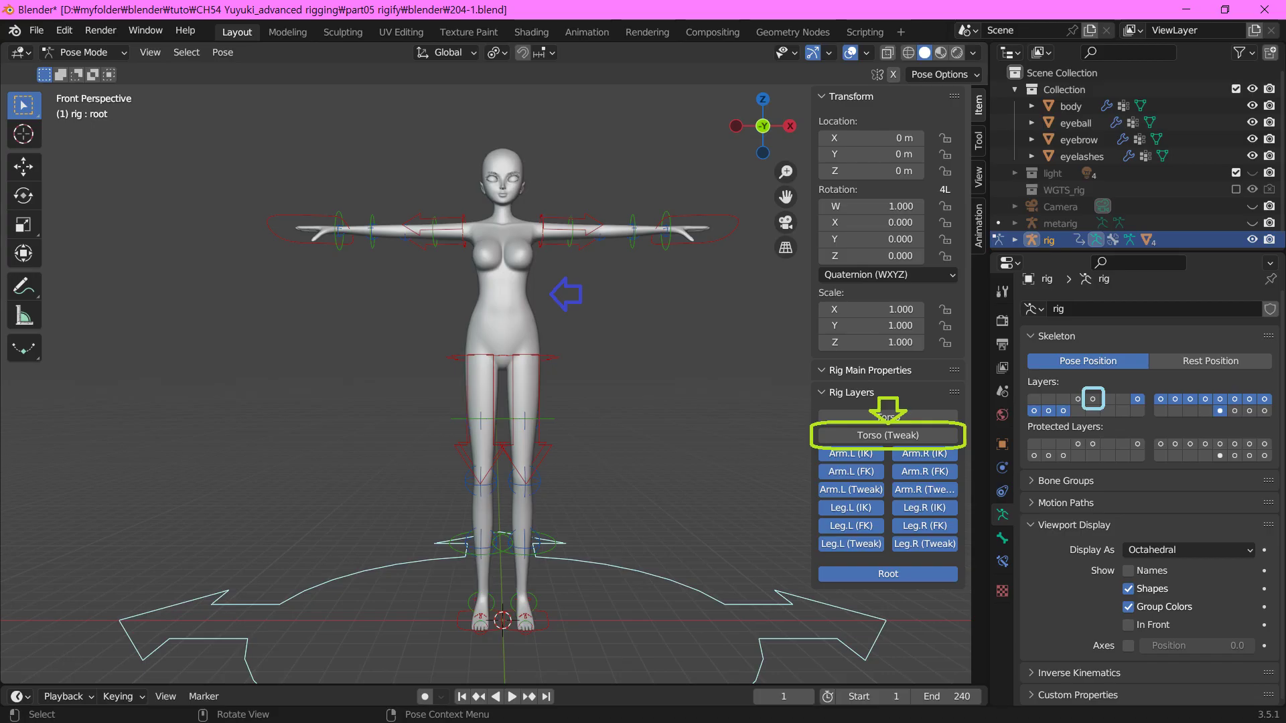
Hide the left and right arm IK/FK, leg and Root rig layers one at a time.
left_click(851, 453)
left_click(851, 472)
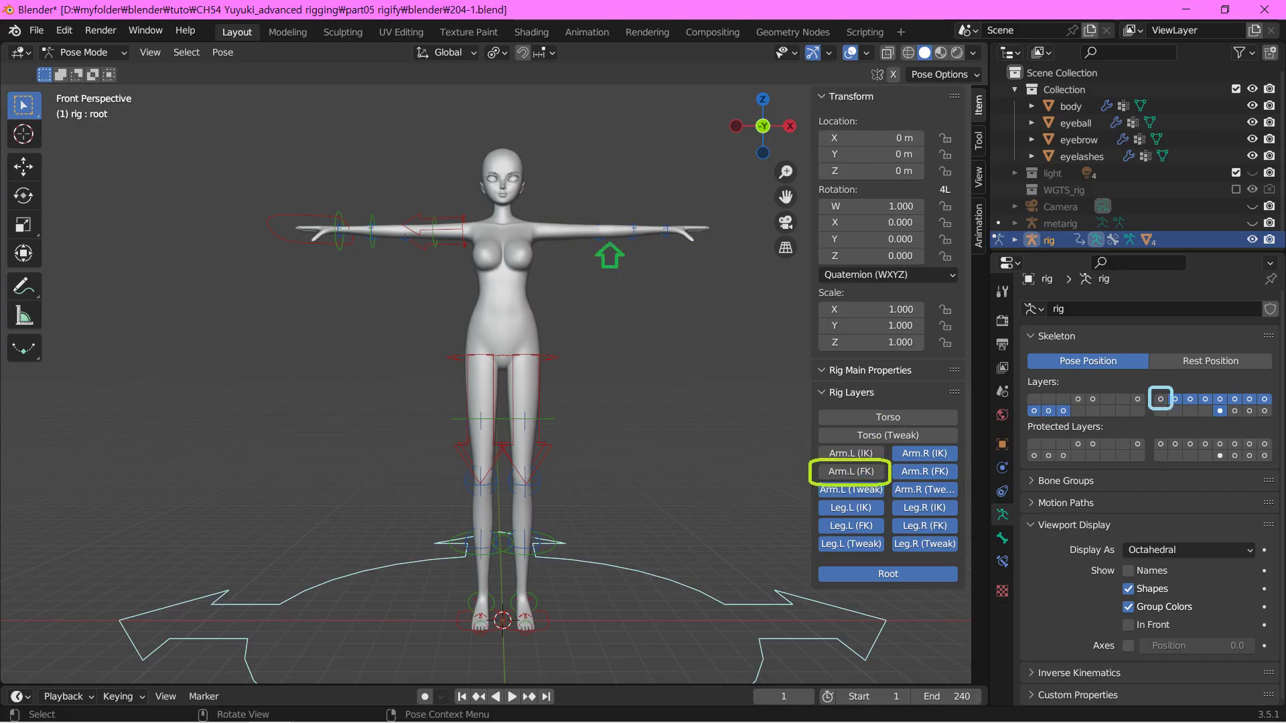
left_click(925, 453)
left_click(925, 472)
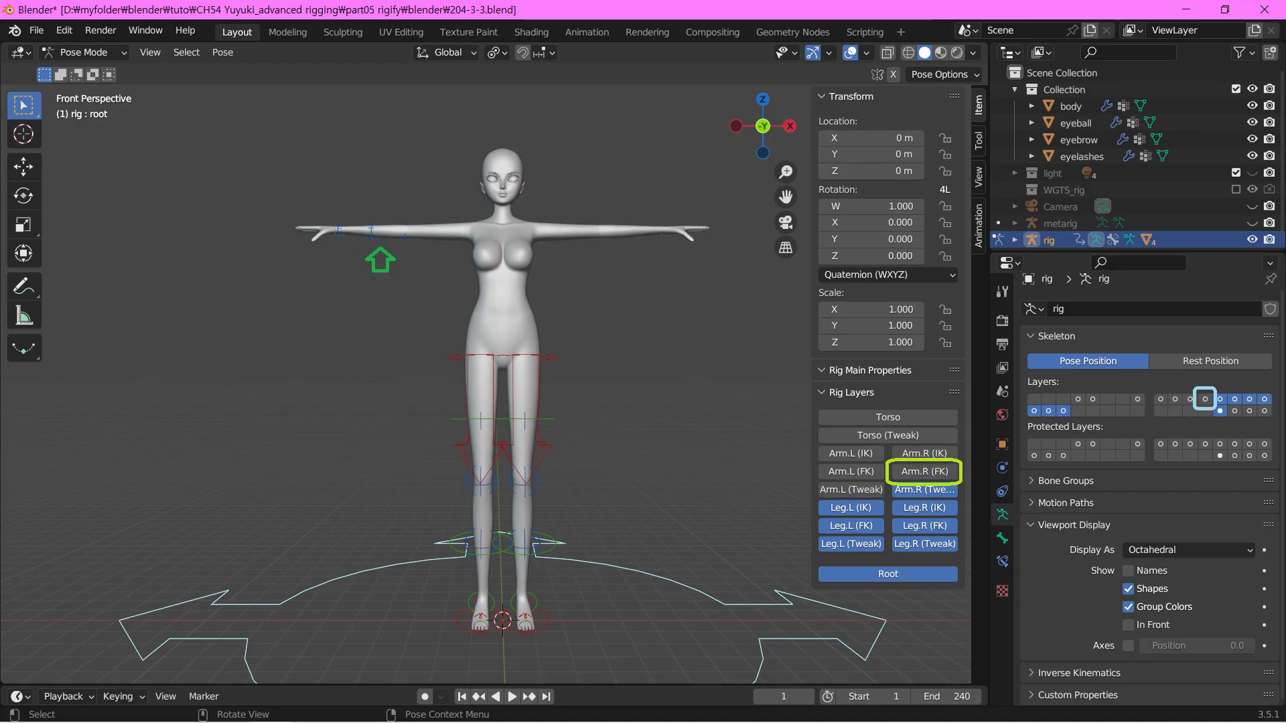
left_click(851, 508)
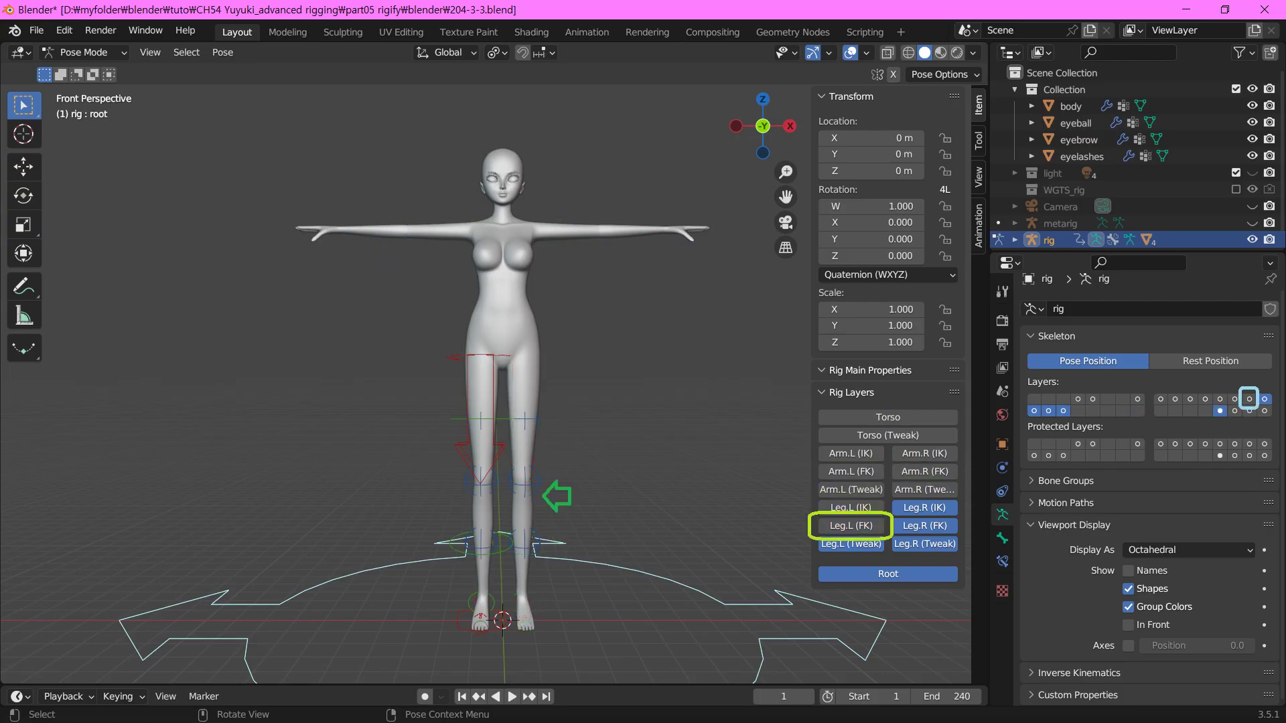
left_click(851, 544)
left_click(925, 508)
left_click(925, 544)
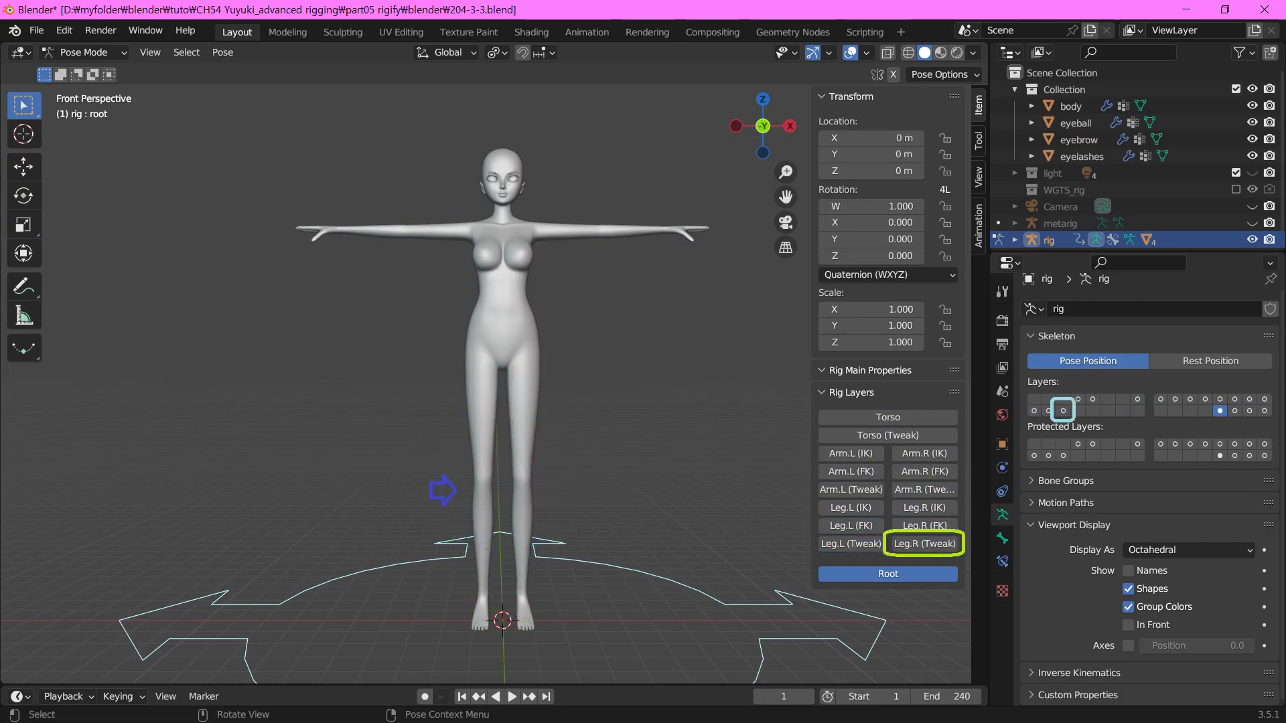
left_click(888, 575)
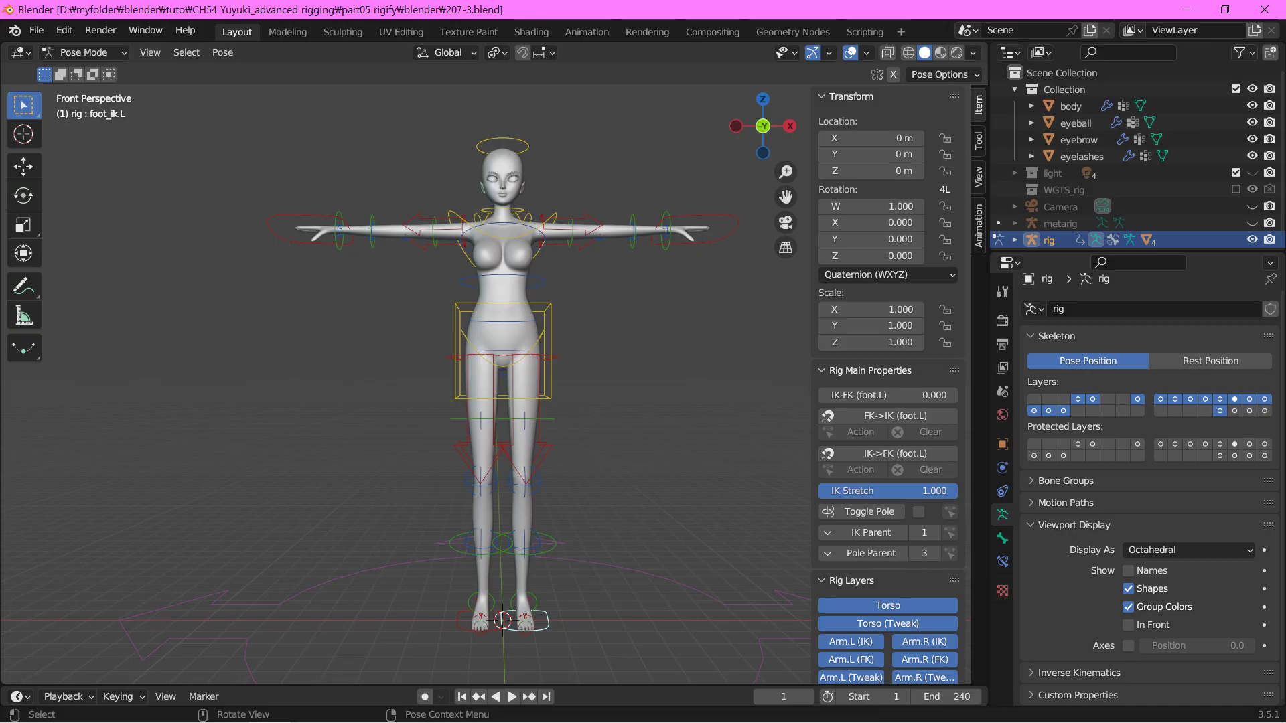
Select the left hand IK control (hand_ik.L) in the viewport.
left_click(693, 227)
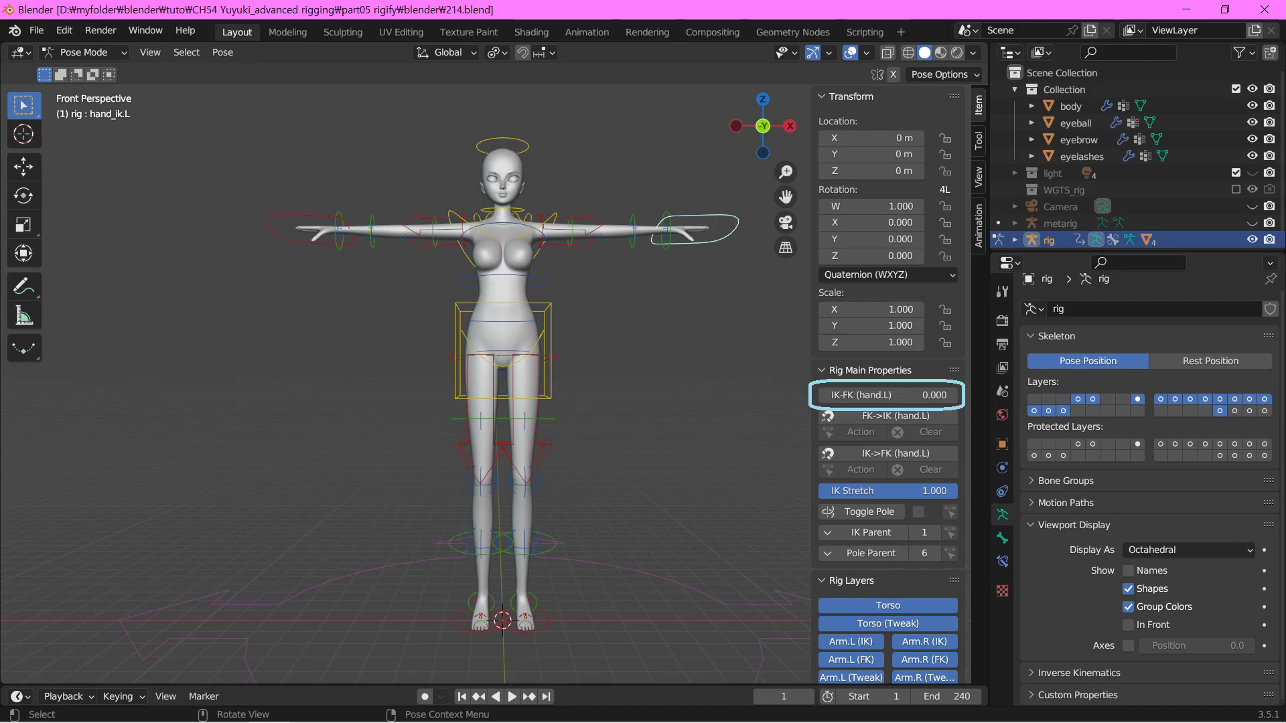
Move hand_ik.L down to about waist height, then reselect it.
key("g")
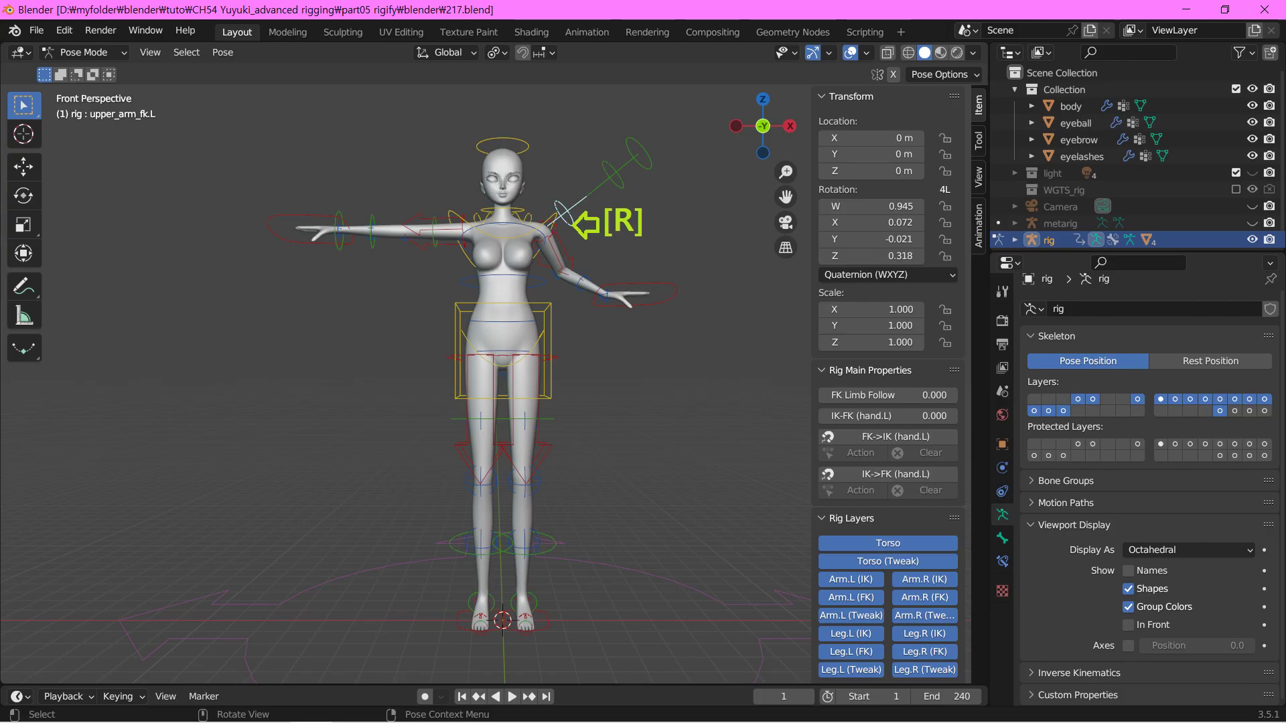
left_click(648, 302)
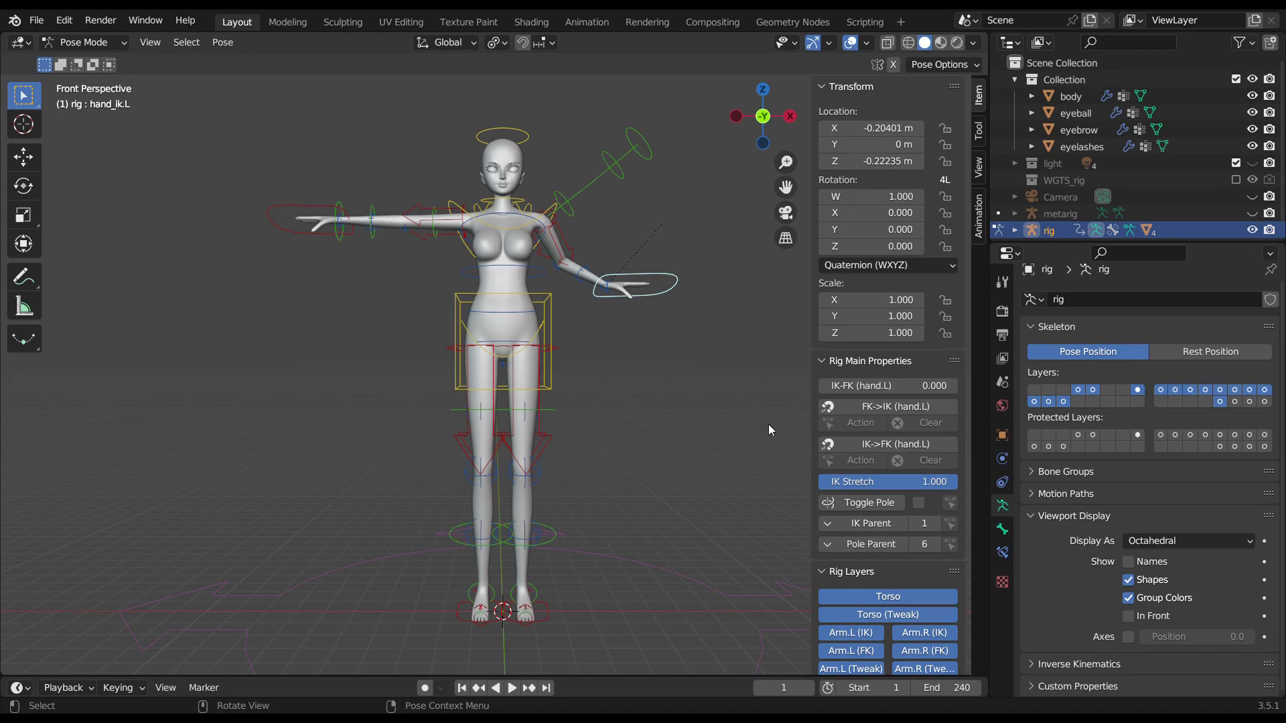
Drag the left arm's IK-FK (hand.L) slider up to 1.000.
left_click(884, 386)
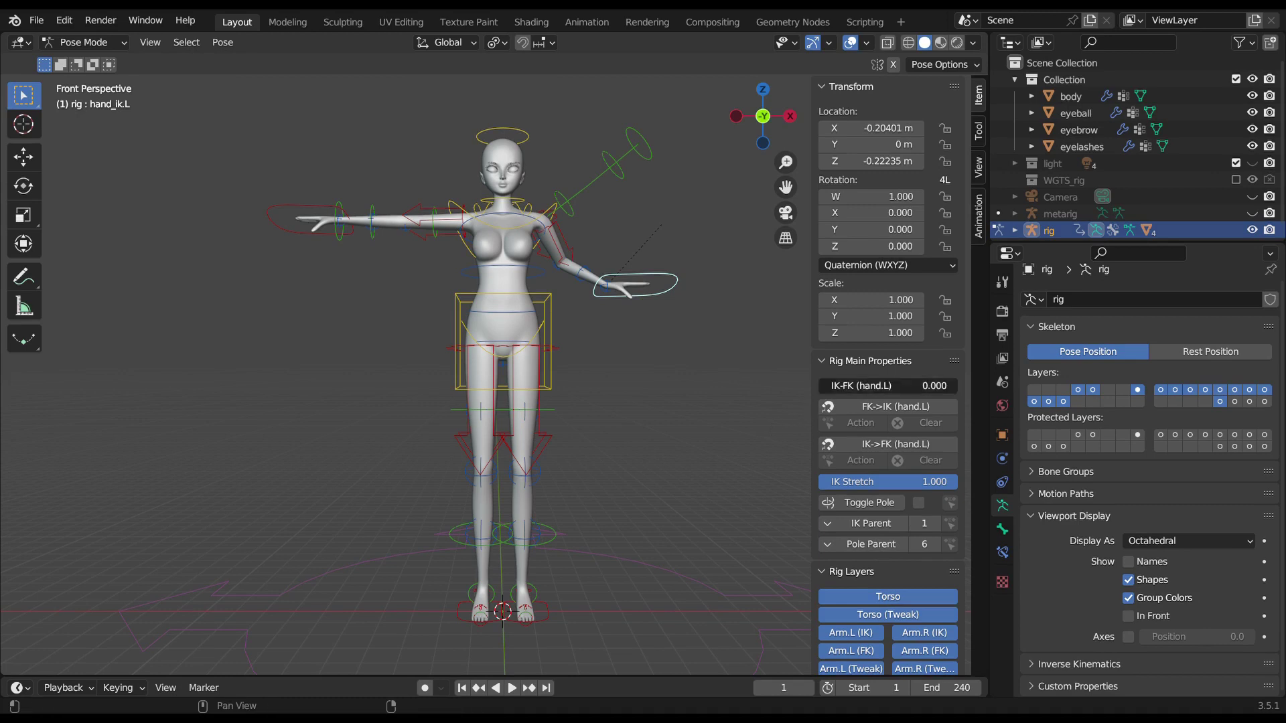
mouse_move(884, 386)
left_mouse_down()
mouse_move(974, 386)
mouse_move(928, 386)
mouse_move(958, 386)
left_mouse_up()
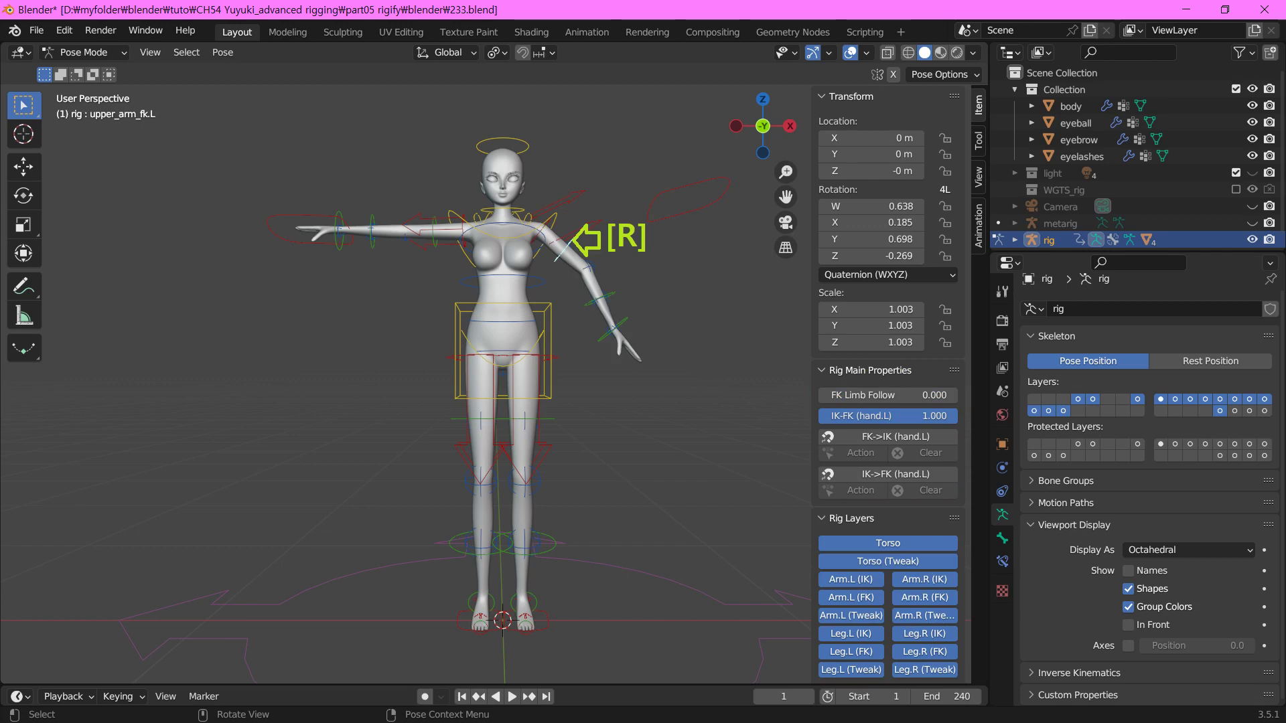
Save a new numbered version, then rotate the upper-arm bone -144° on Y and undo it.
key("ctrl+alt+s")
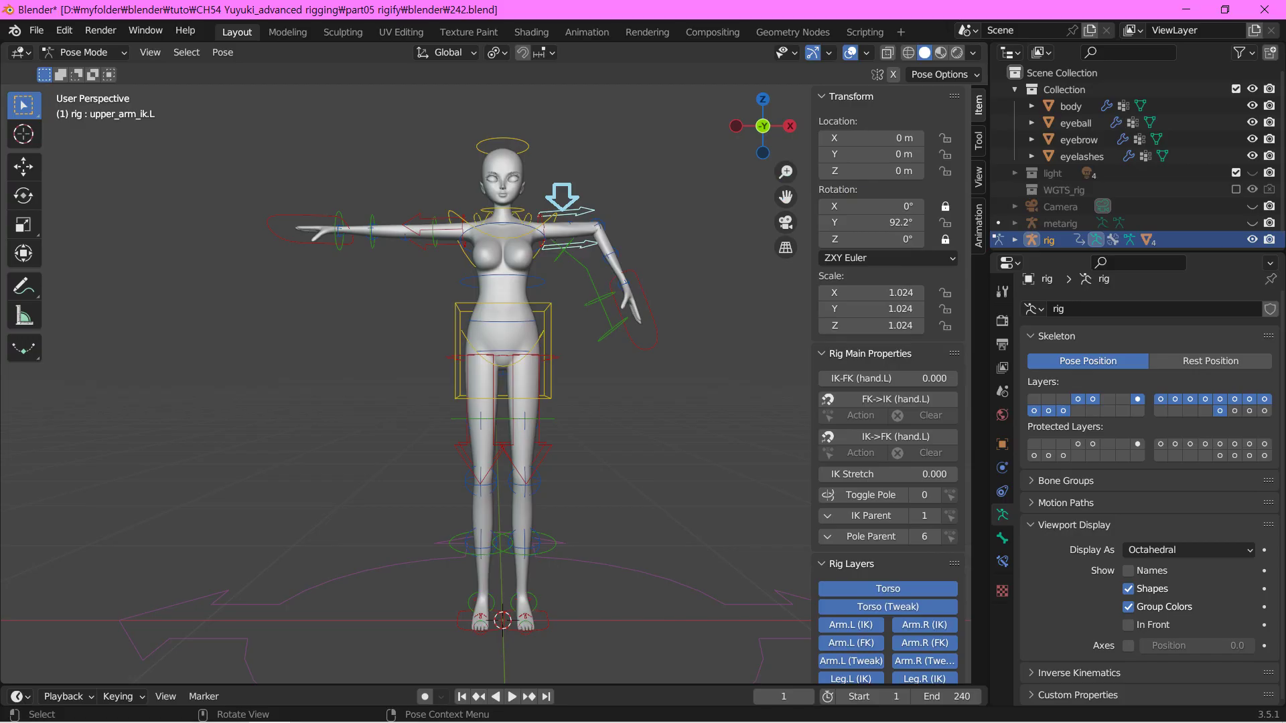
key("r")
key("y")
key("y")
type("-144")
key("Return")
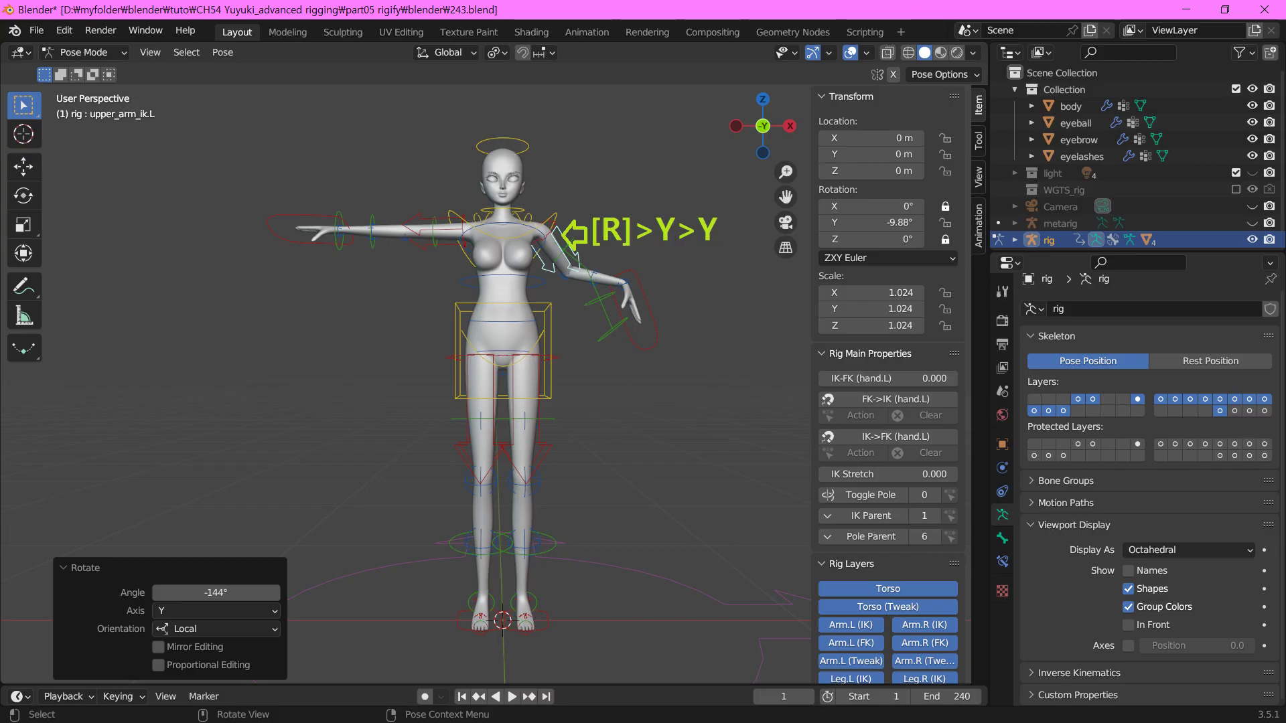
key("ctrl+z")
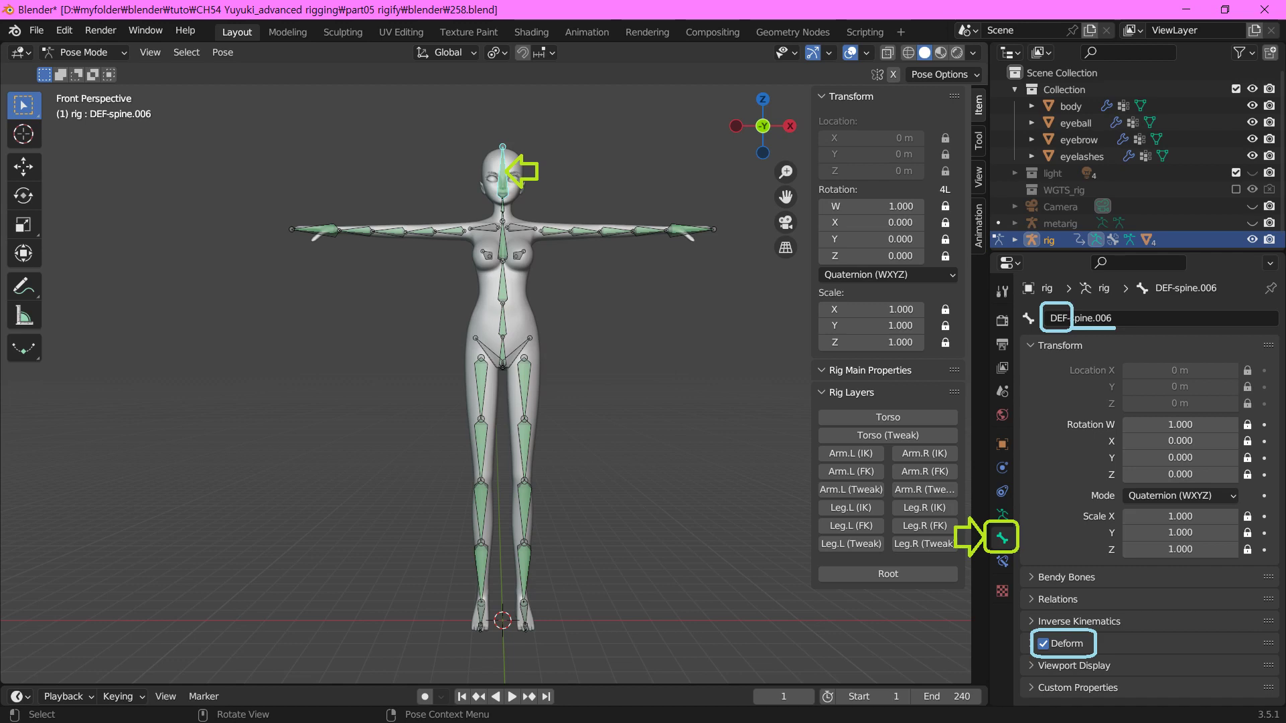
Leave Pose Mode for Object Mode with Ctrl+Tab.
key("ctrl+Tab")
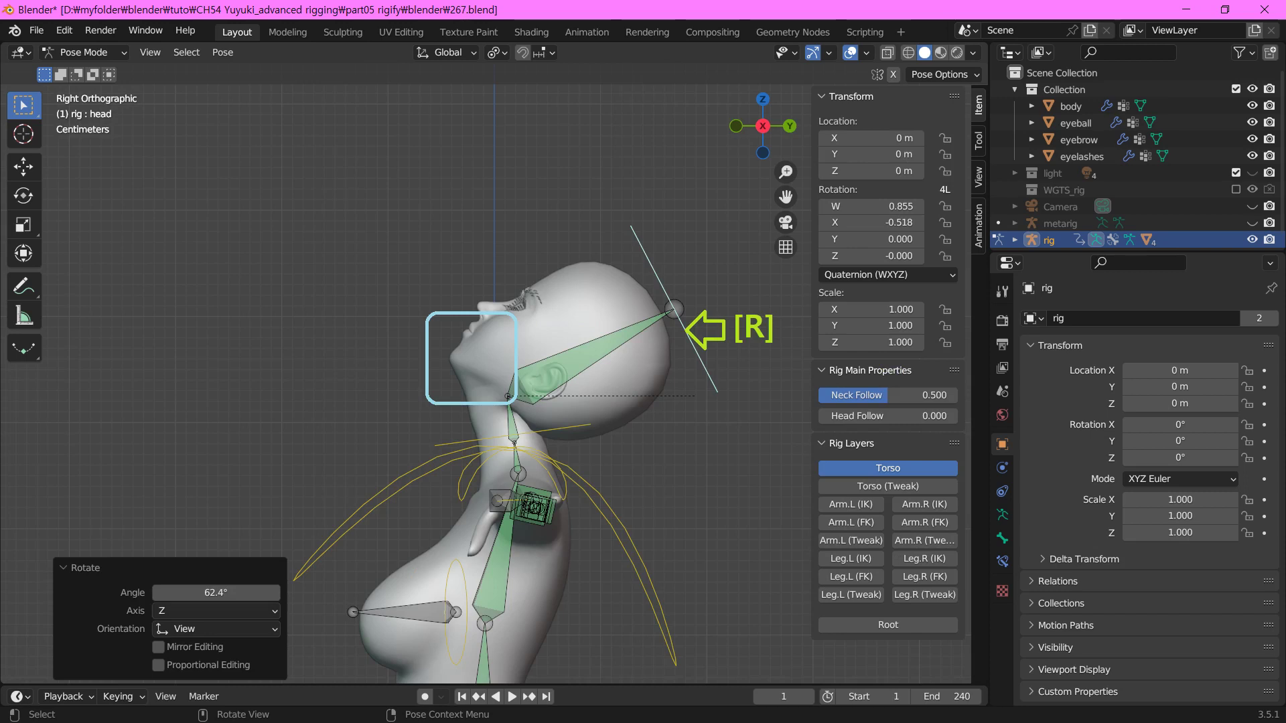
Clear the head control's rotation back to zero with Alt+R.
key("alt+r")
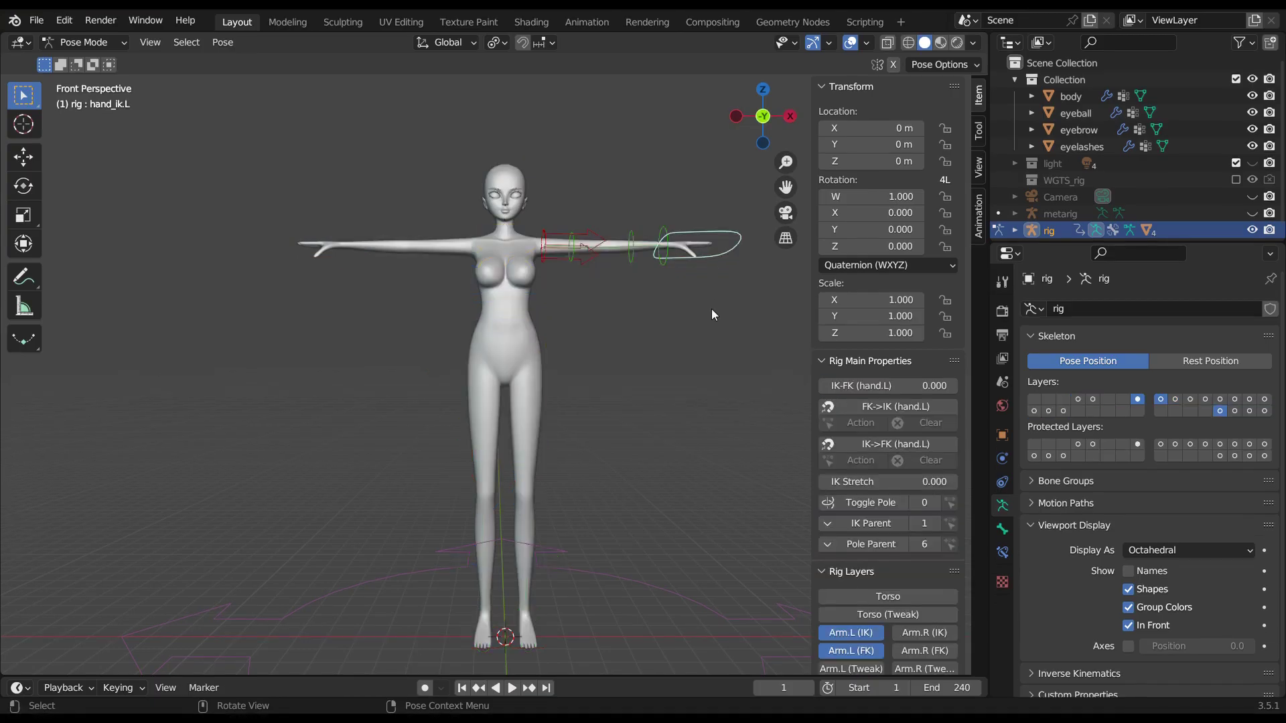
Bend the left arm by lowering hand_ik.L, snap FK to IK, and set IK-FK to 1.
key("g")
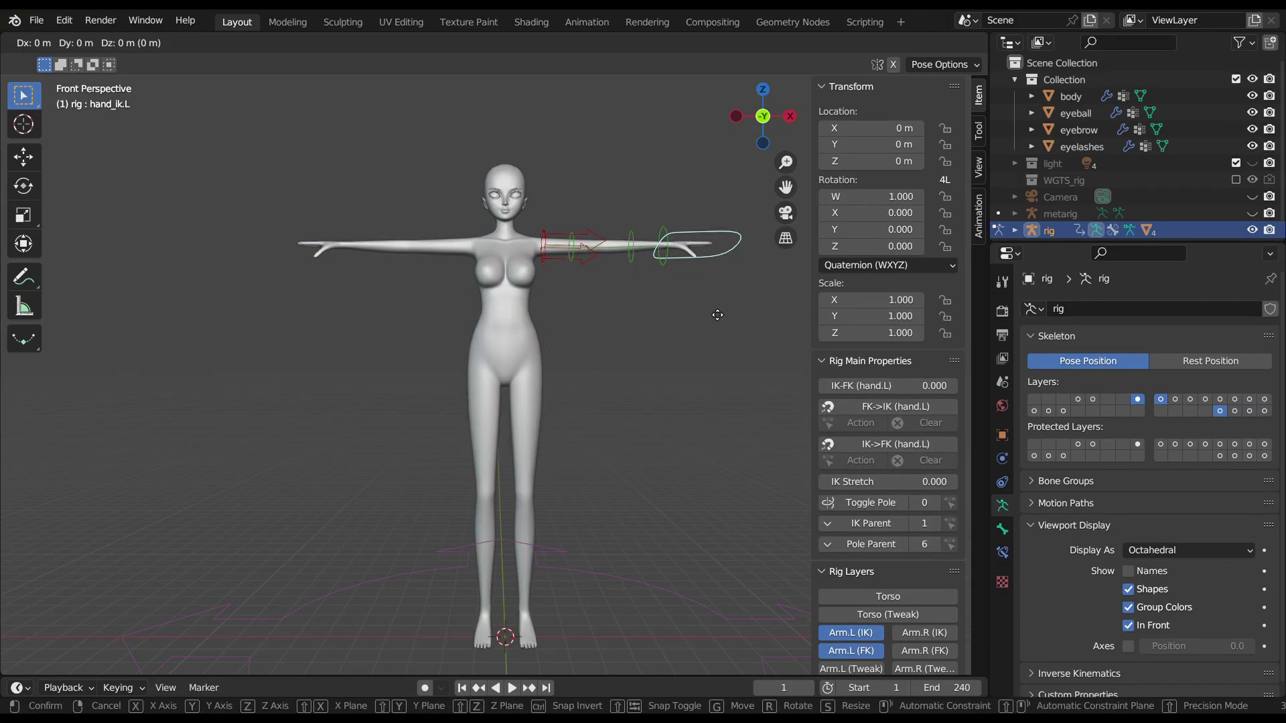
left_click(650, 392)
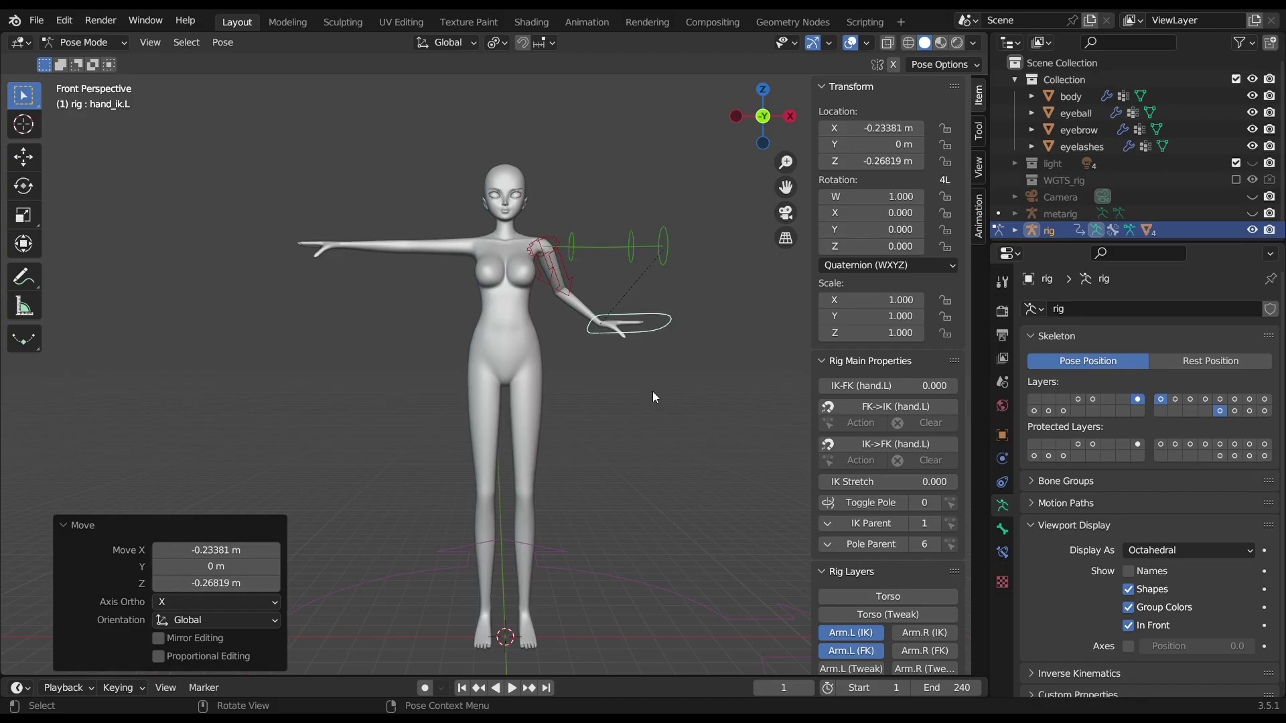
left_click(854, 410)
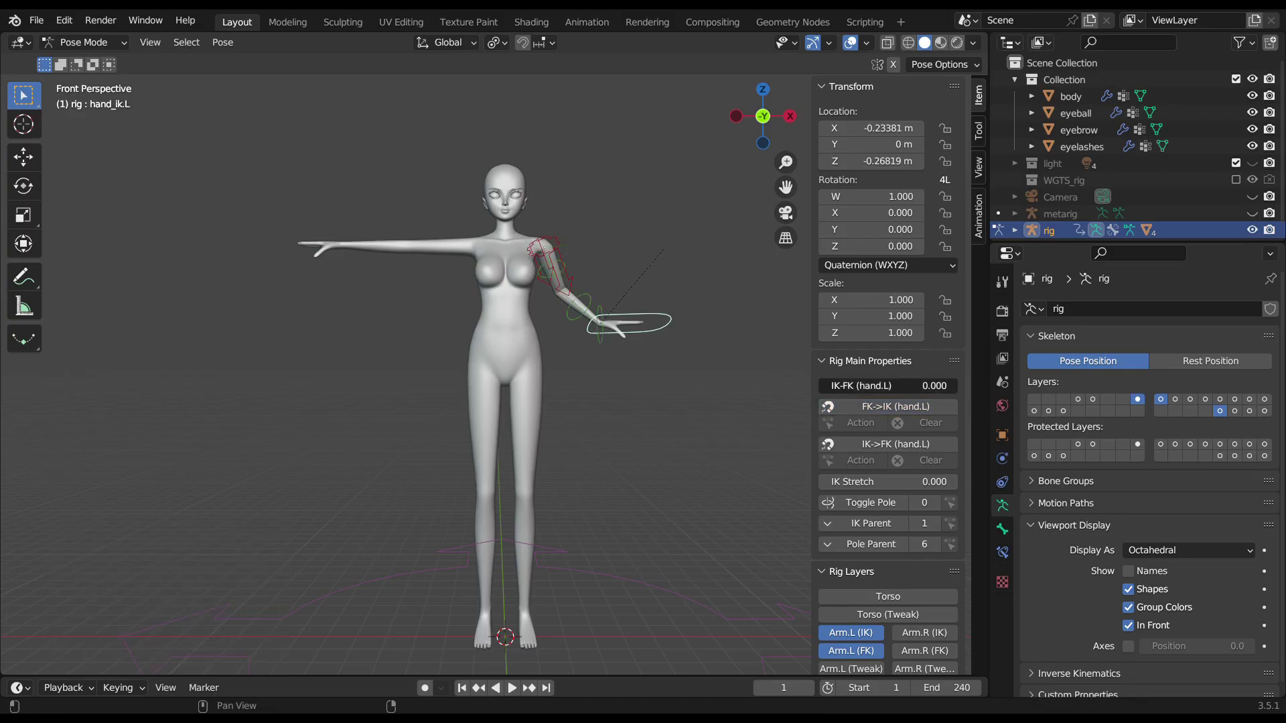
left_click_drag(824, 386, 958, 386)
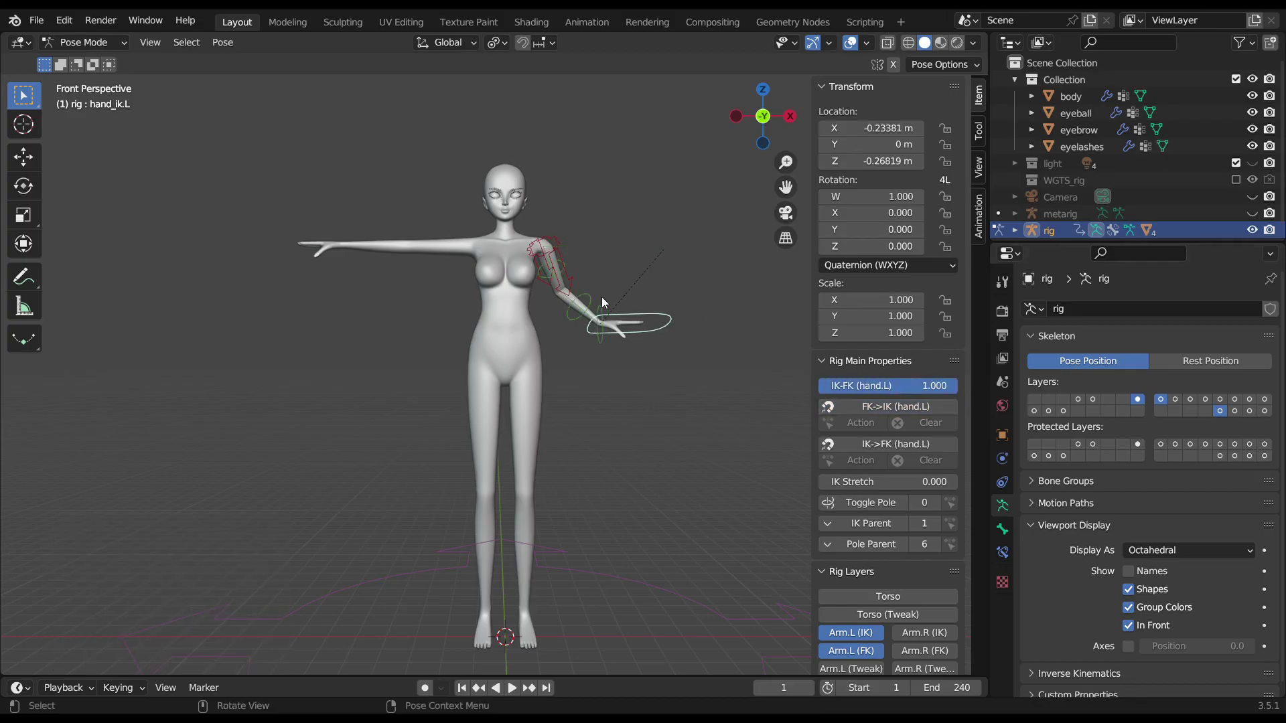
Raise upper_arm_fk.L, snap IK to FK, and slide IK-FK back to 0.
left_click(562, 281)
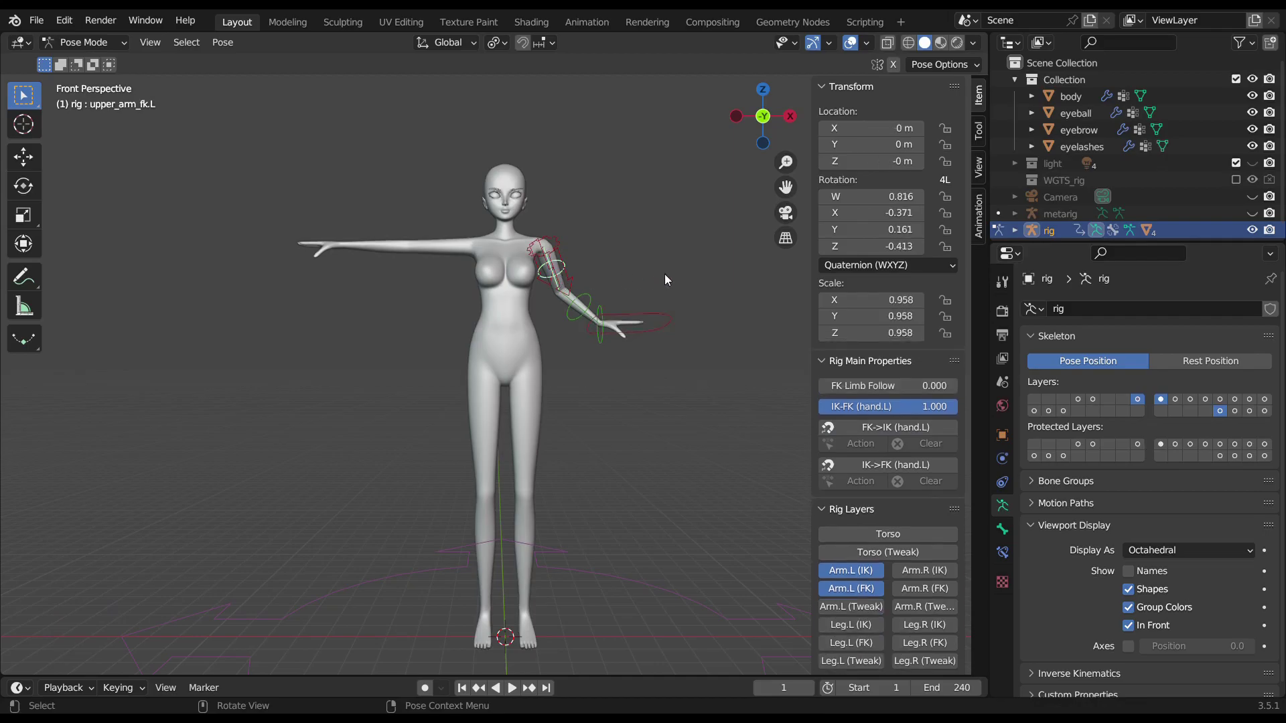
key("r")
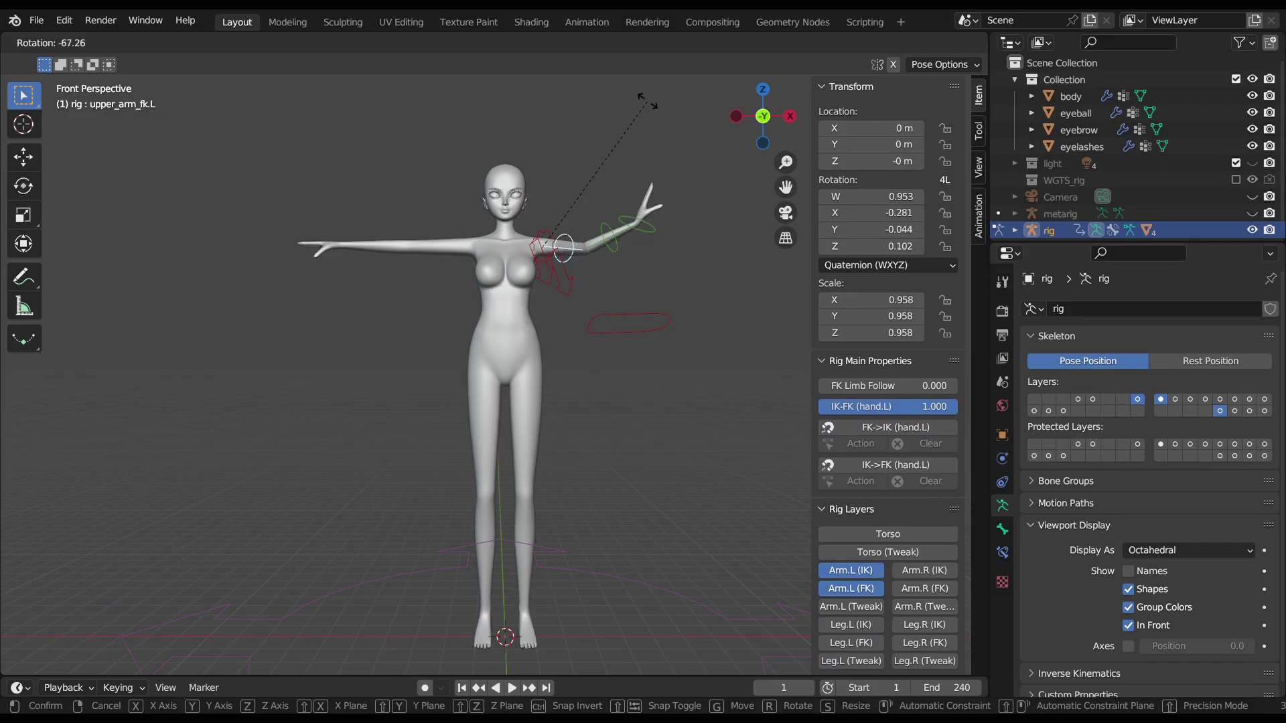
left_click(647, 105)
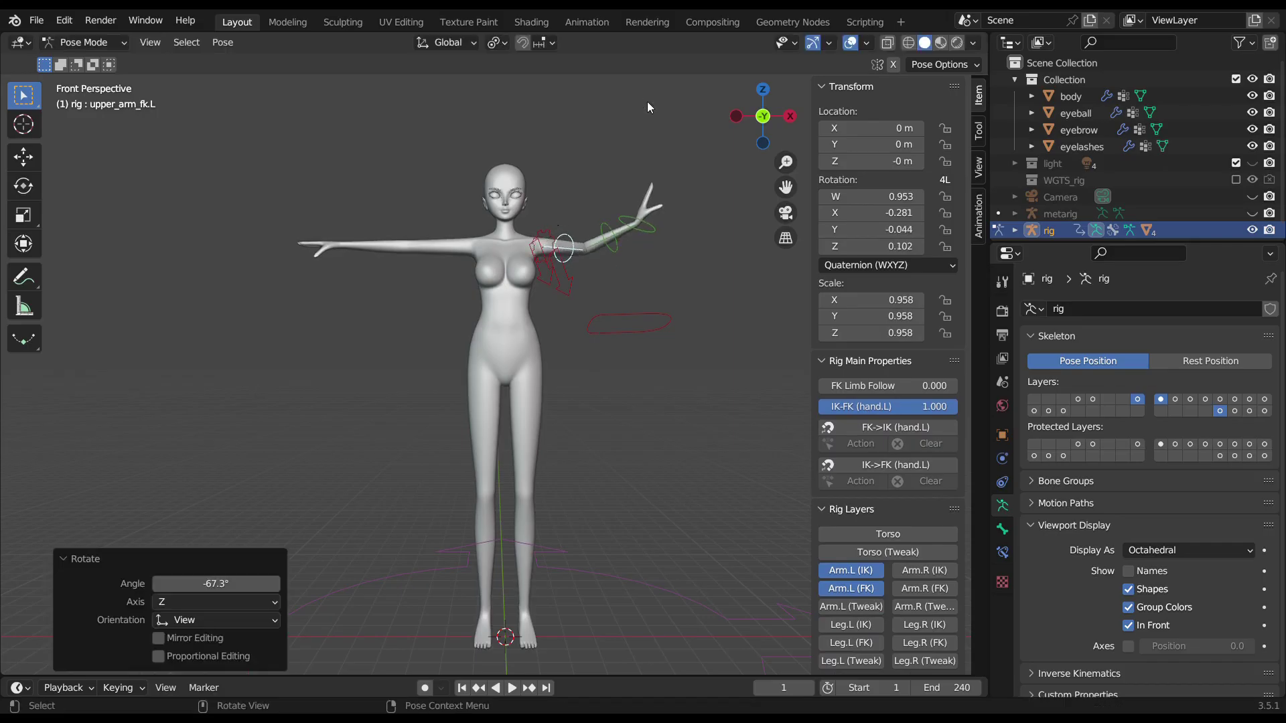
left_click(840, 465)
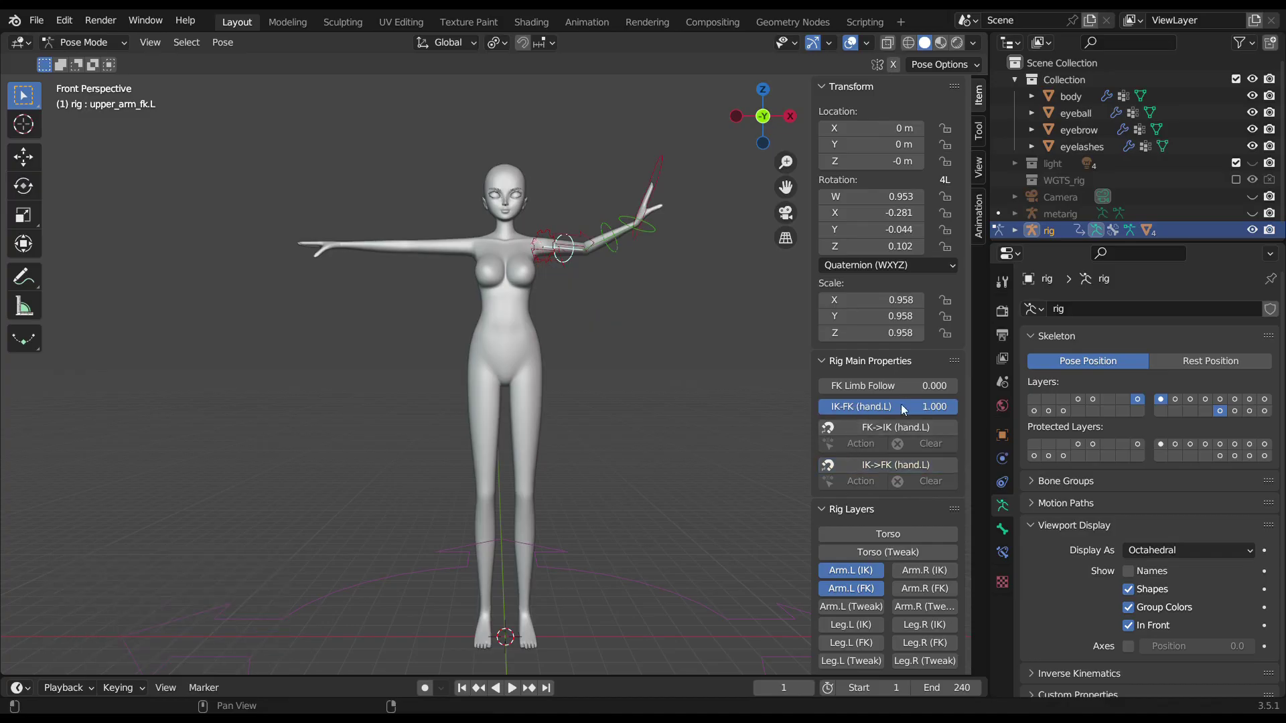
left_click_drag(904, 410, 781, 410)
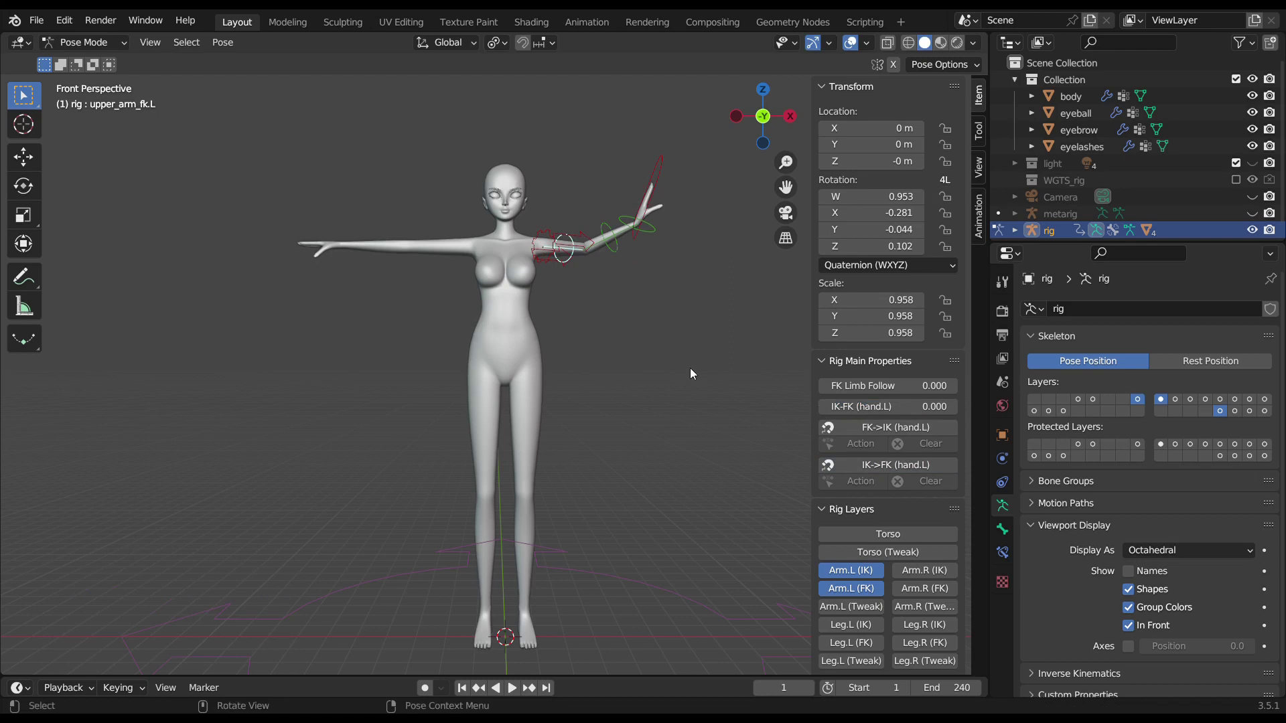
Move hand_ik.L down near the hip to -0.24684, 0, -0.25572 and begin rotating it.
left_click(658, 179)
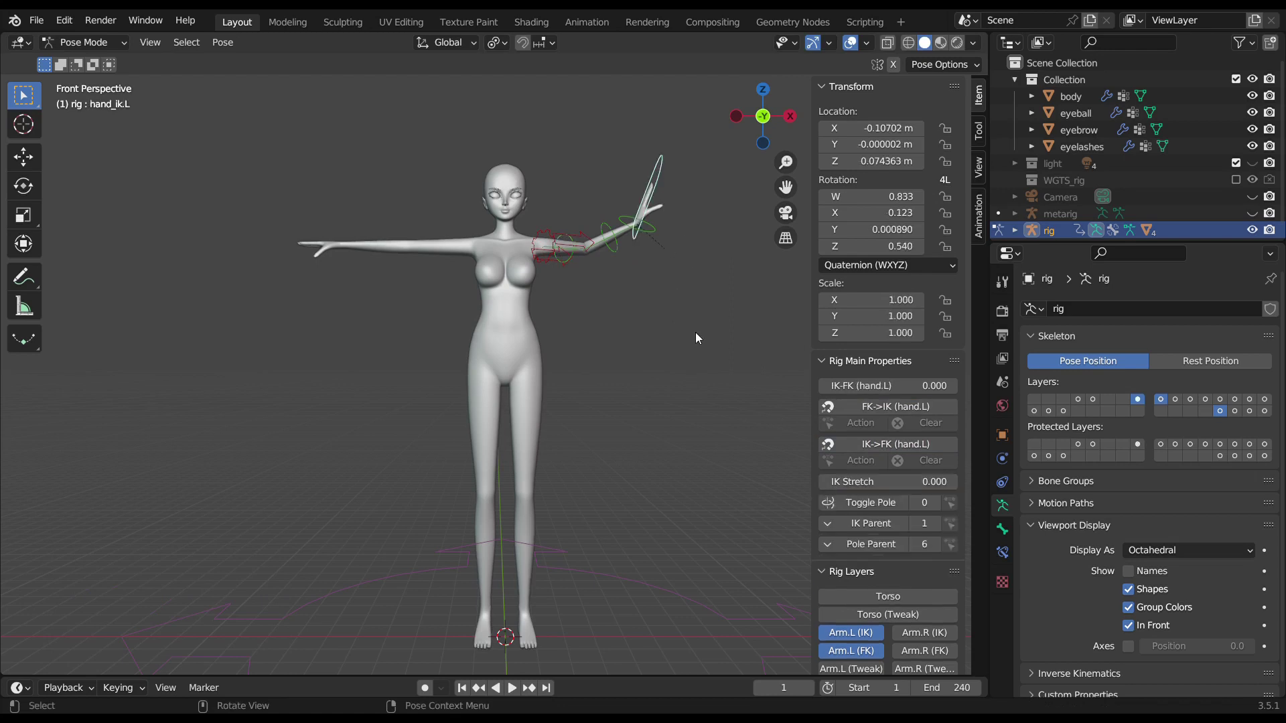
key("g")
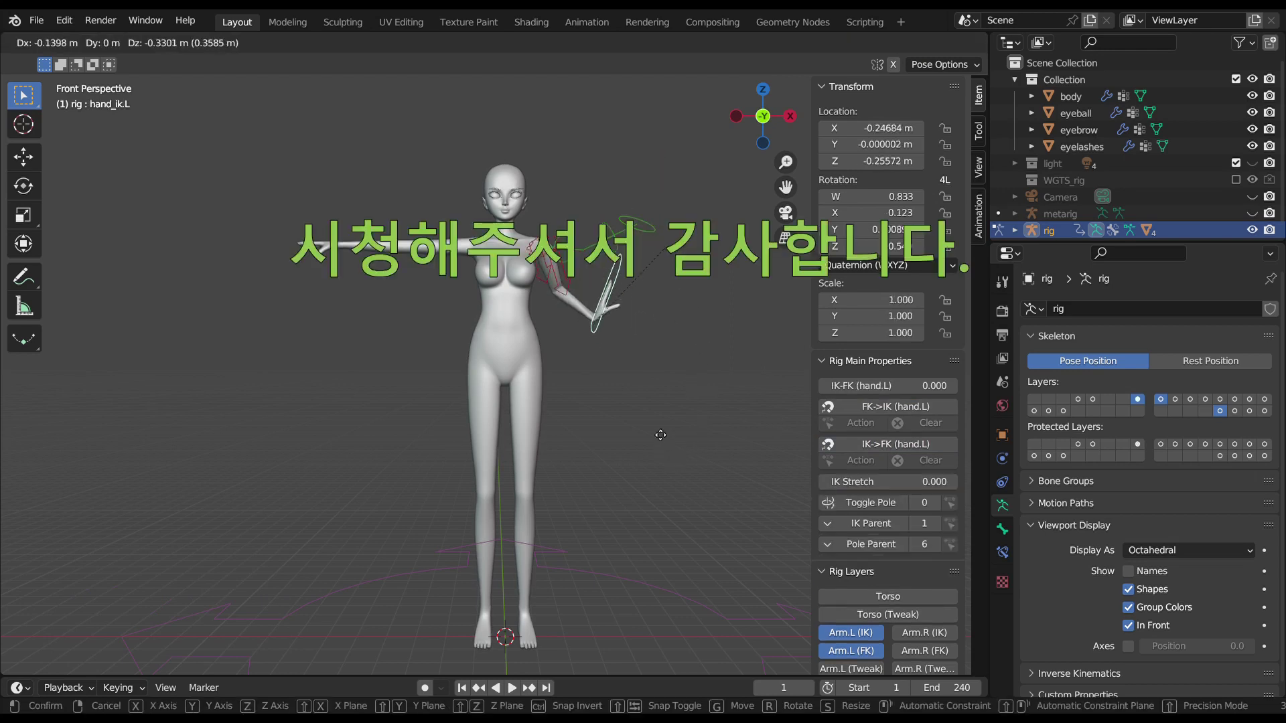
left_click(661, 434)
key("r")
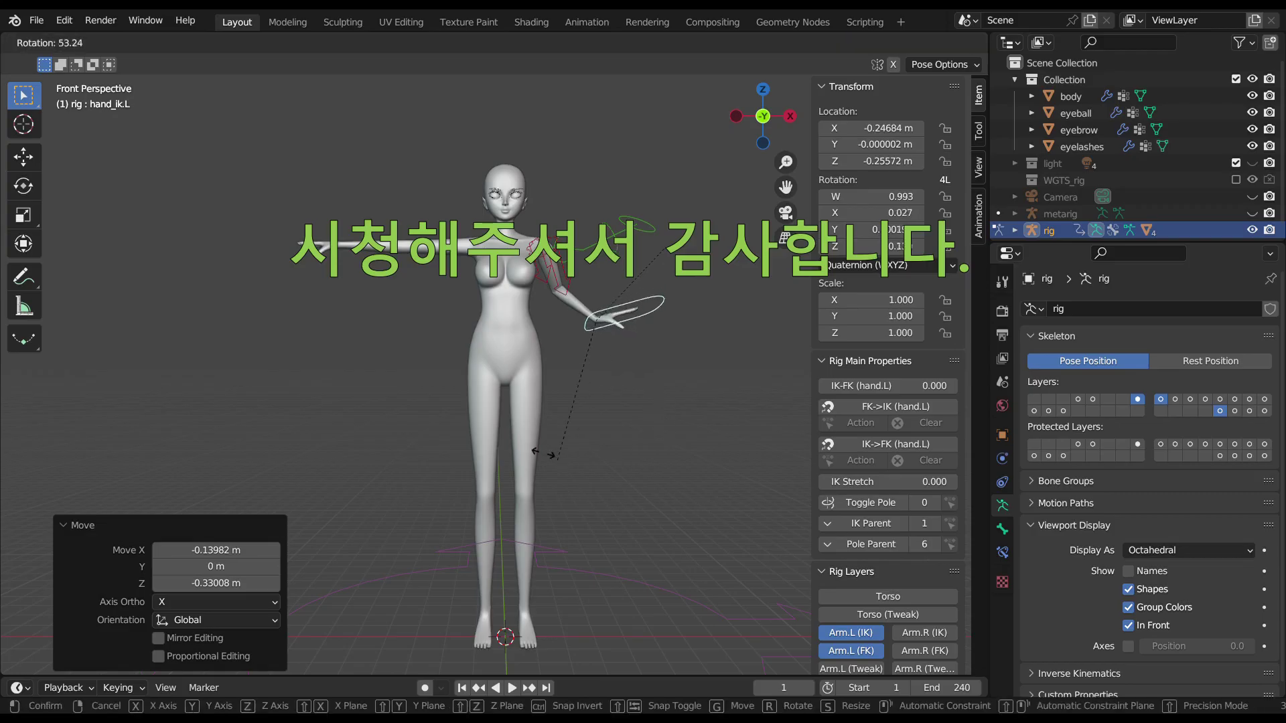